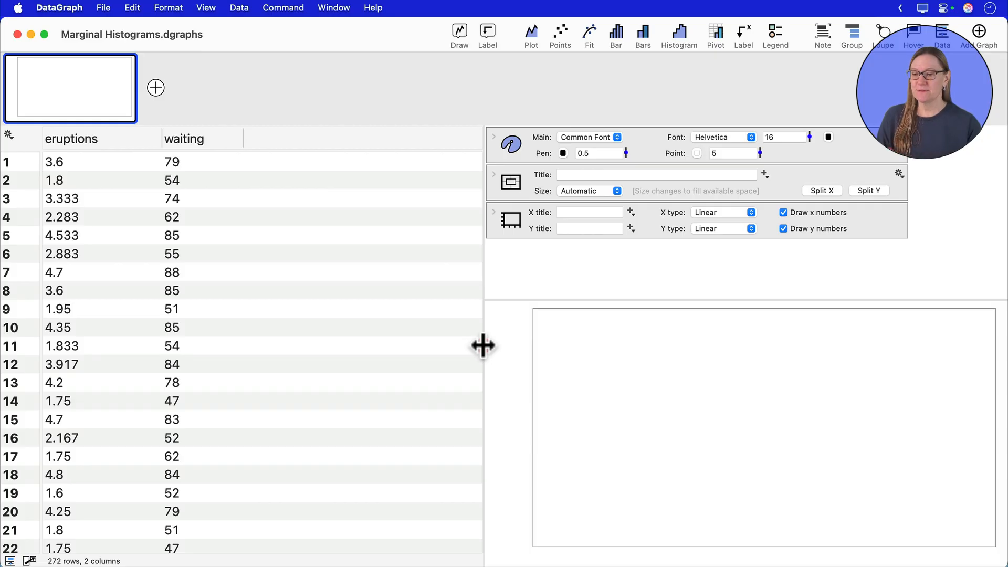
- Plot waiting against eruptions as points, with point size 10 and pen width 2
{"action": "left_click", "coordinate": [301, 306]}
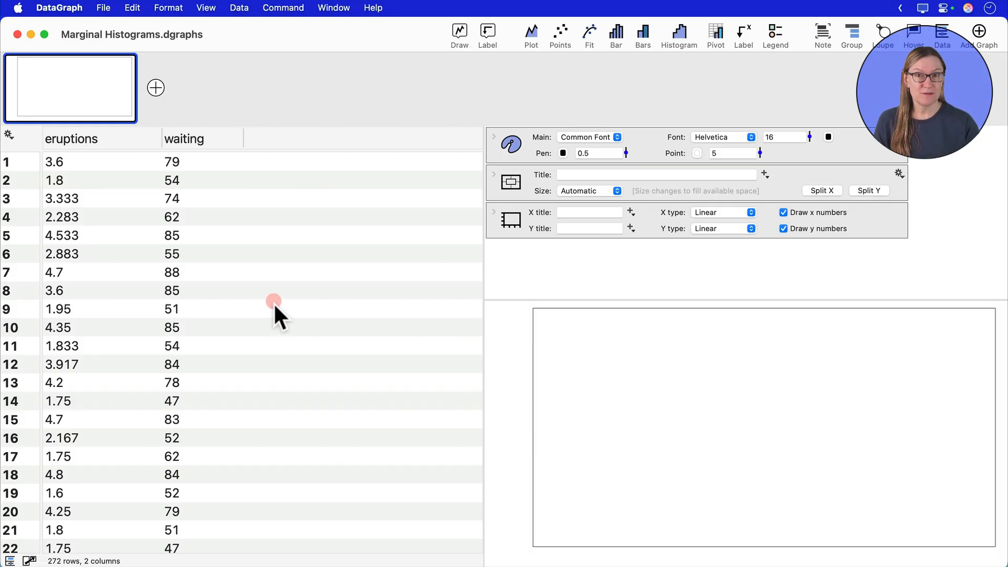
{"action": "left_click", "coordinate": [116, 139]}
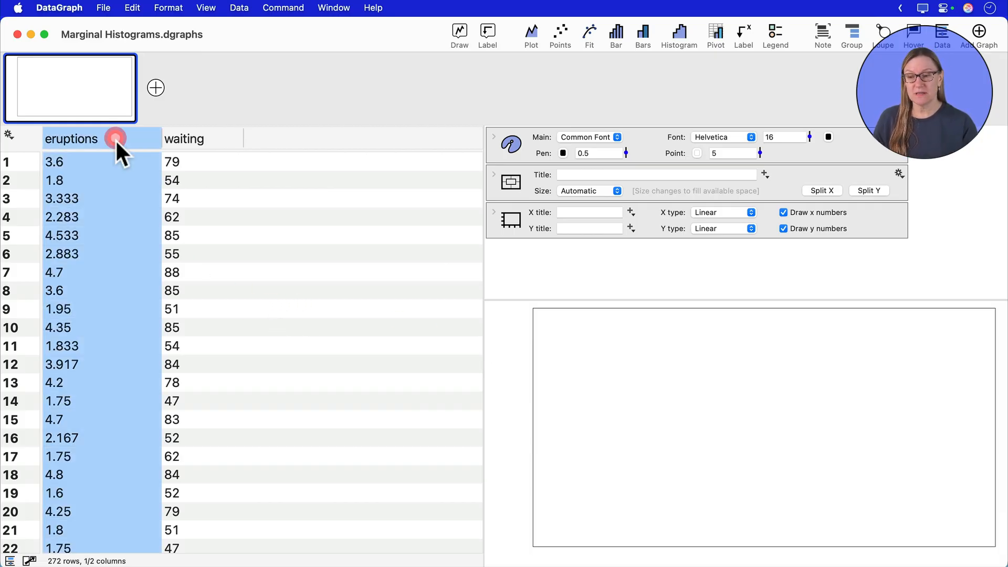
{"action": "left_click", "coordinate": [199, 134]}
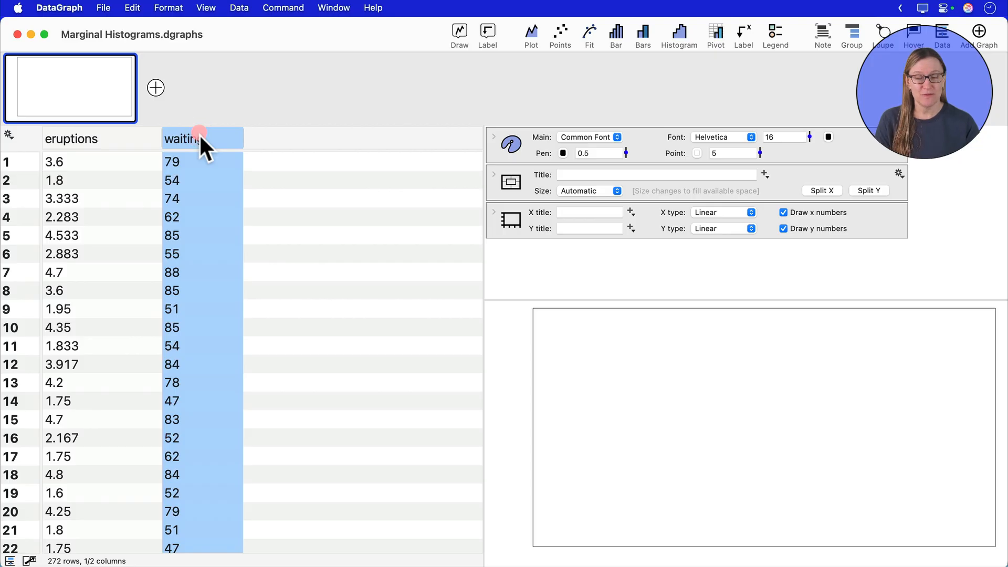
{"action": "left_click", "coordinate": [127, 135]}
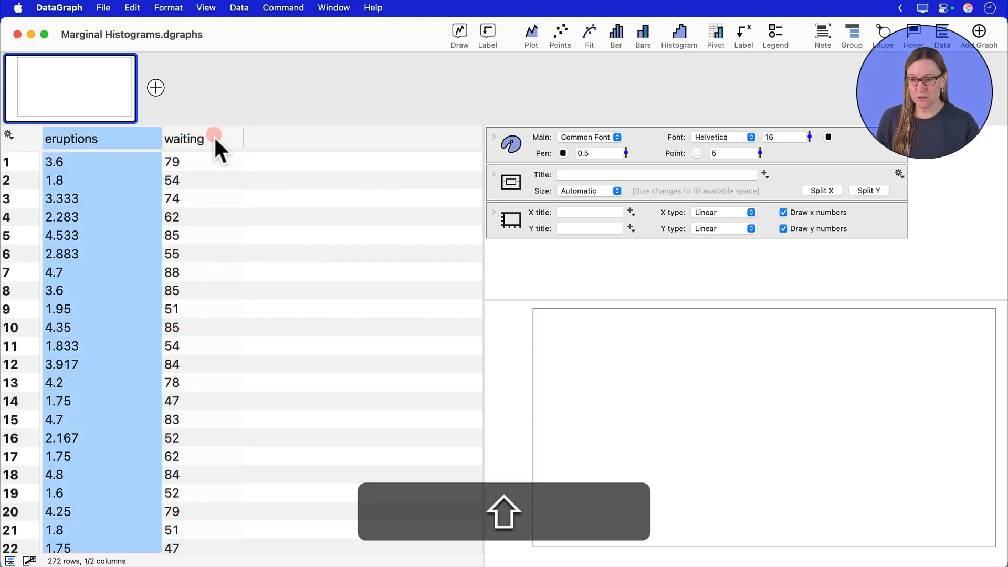
{"action": "left_click", "coordinate": [211, 136], "text": "shift"}
{"action": "left_click", "coordinate": [571, 31]}
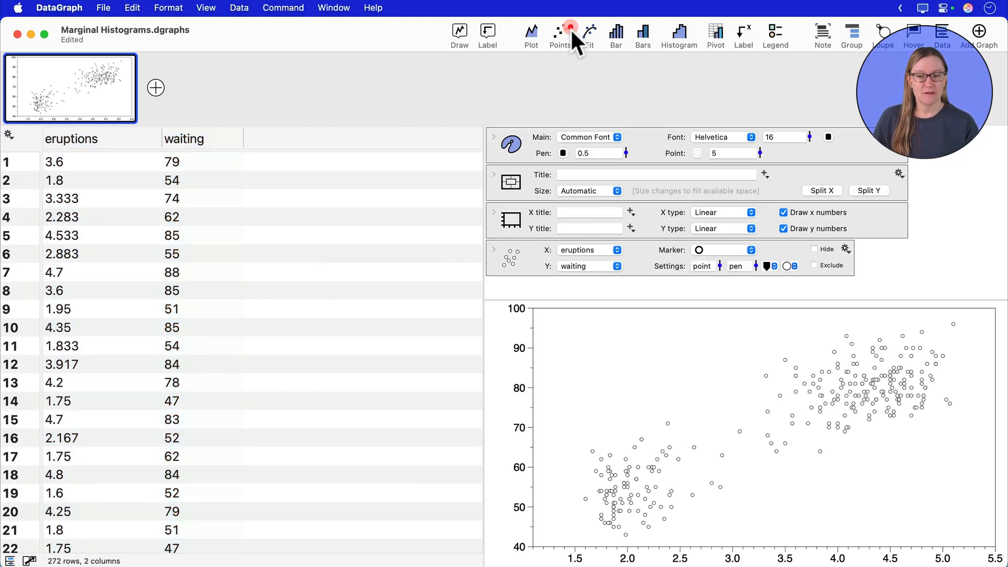
{"action": "left_click", "coordinate": [743, 266]}
{"action": "mouse_move", "coordinate": [723, 268]}
{"action": "left_mouse_down"}
{"action": "mouse_move", "coordinate": [720, 259]}
{"action": "mouse_move", "coordinate": [758, 266]}
{"action": "mouse_move", "coordinate": [758, 255]}
{"action": "left_mouse_up"}
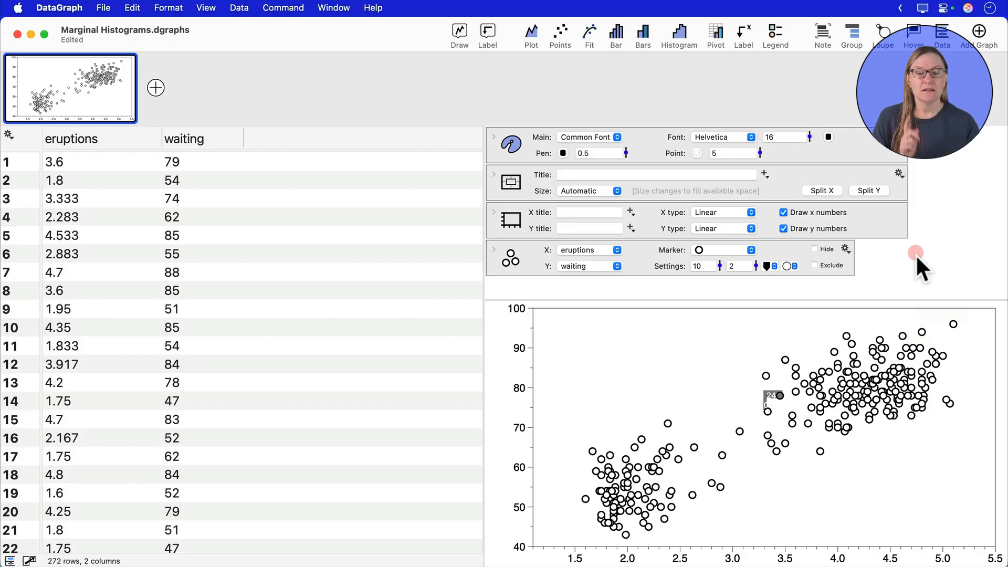
- Split the graph along both X and Y into four panels, and swap the window layout
{"action": "left_click", "coordinate": [823, 190]}
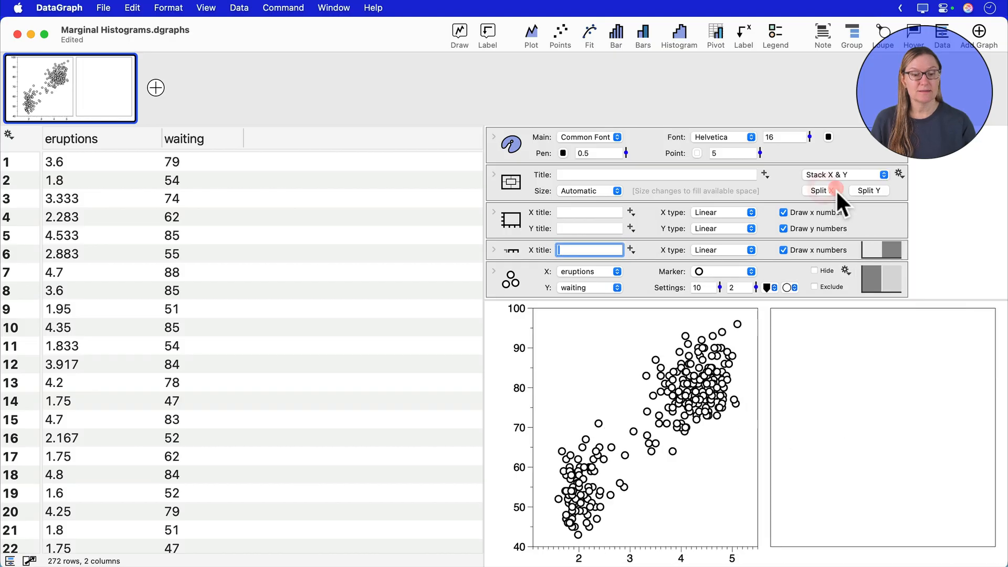
{"action": "left_click", "coordinate": [869, 191]}
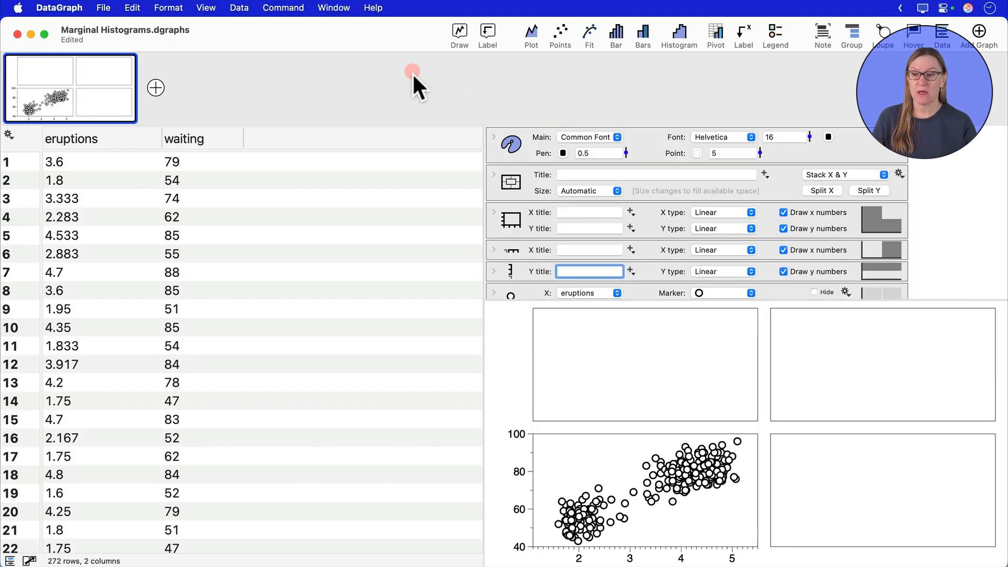
{"action": "left_click", "coordinate": [206, 9]}
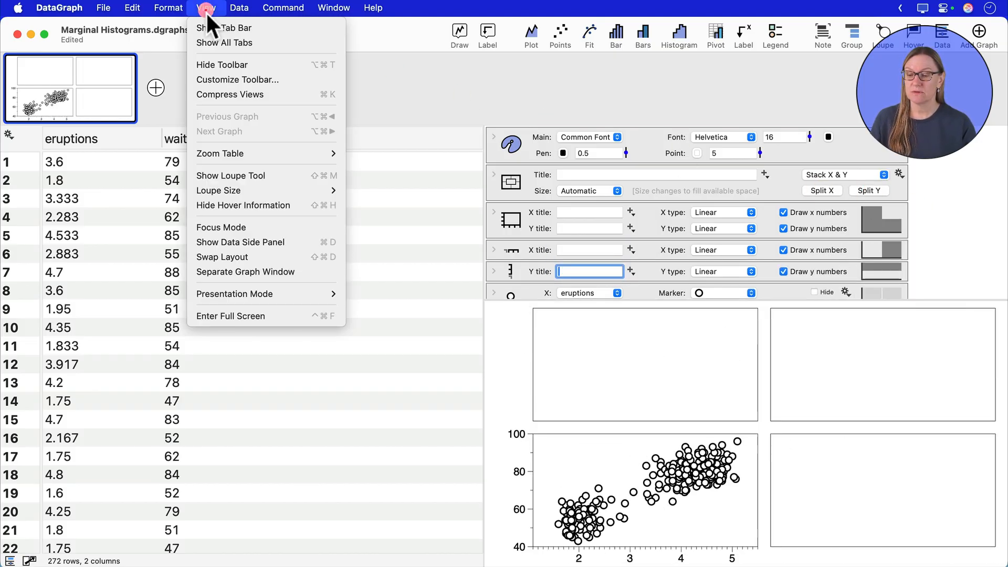
{"action": "left_click", "coordinate": [245, 258]}
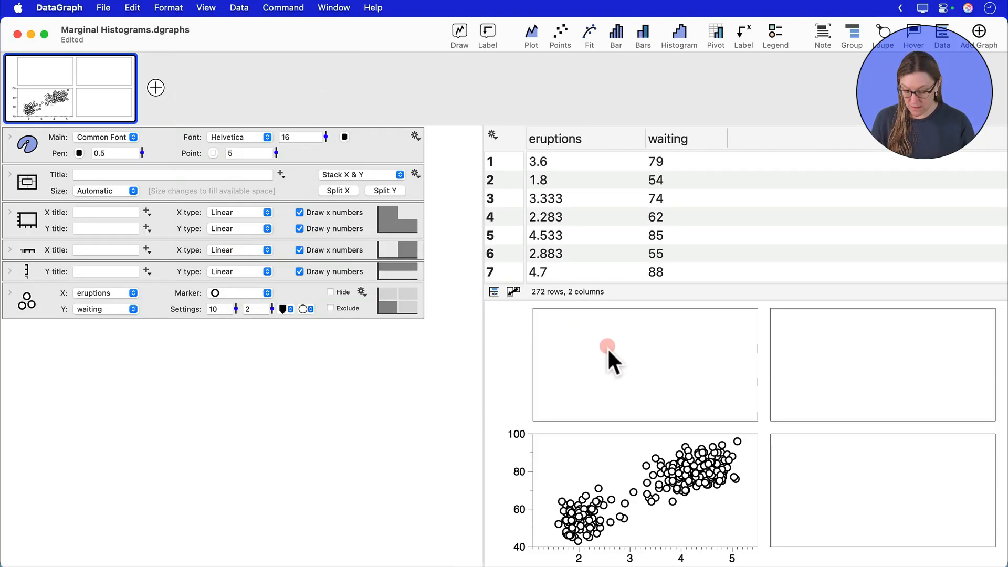
- Set the added X axis's width to 0.22 and the added Y axis's height to 0.25
{"action": "left_click_drag", "start_coordinate": [585, 309], "coordinate": [582, 424]}
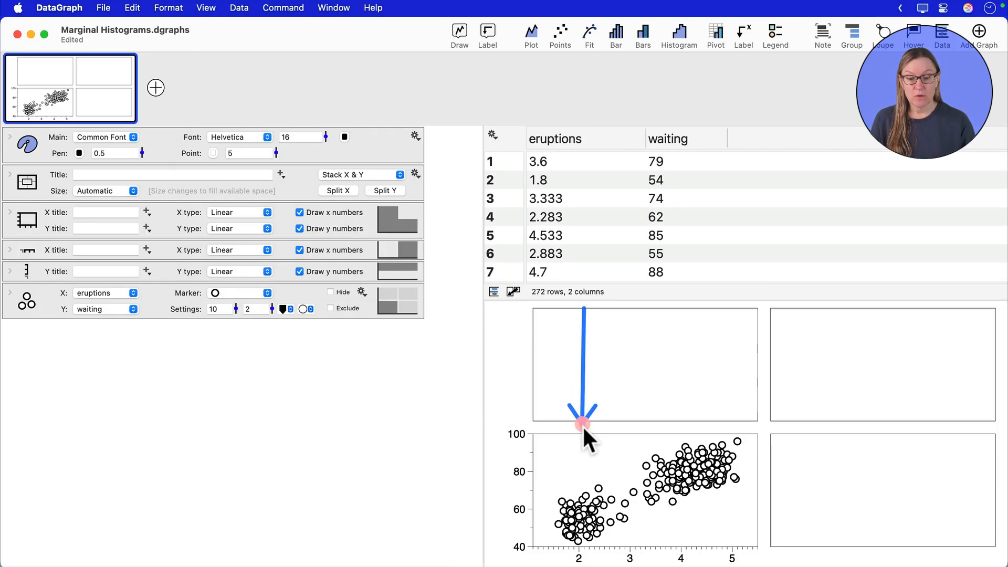
{"action": "left_click_drag", "start_coordinate": [996, 506], "coordinate": [770, 503]}
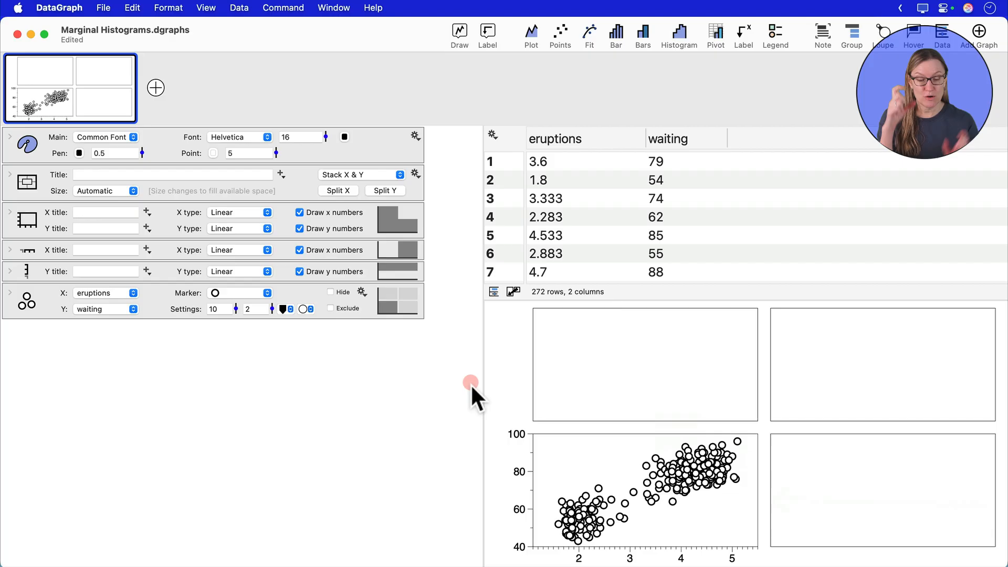
{"action": "left_click_drag", "start_coordinate": [446, 269], "coordinate": [415, 253]}
{"action": "key", "text": "Right"}
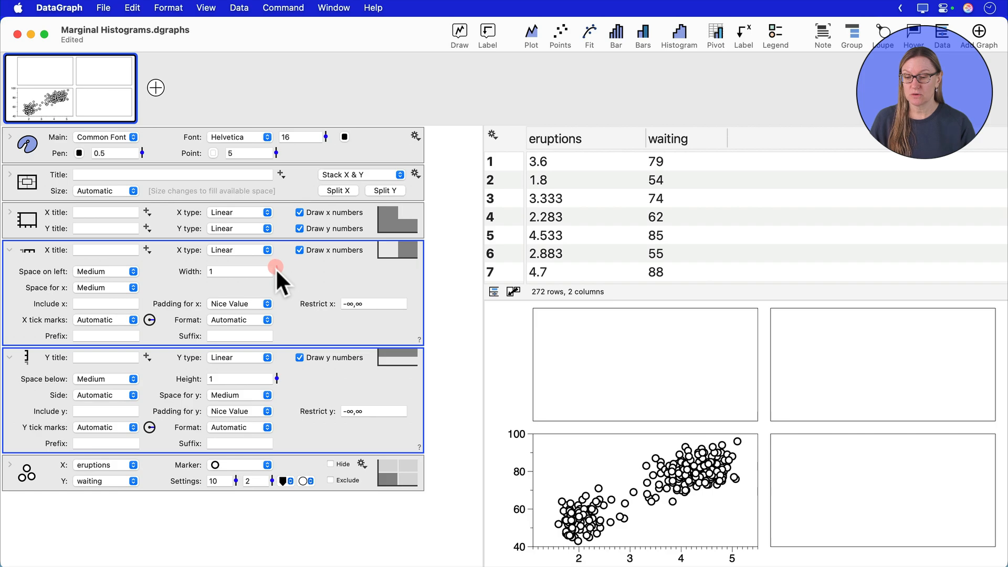
{"action": "left_click_drag", "start_coordinate": [277, 269], "coordinate": [271, 294]}
{"action": "left_click_drag", "start_coordinate": [277, 377], "coordinate": [279, 389]}
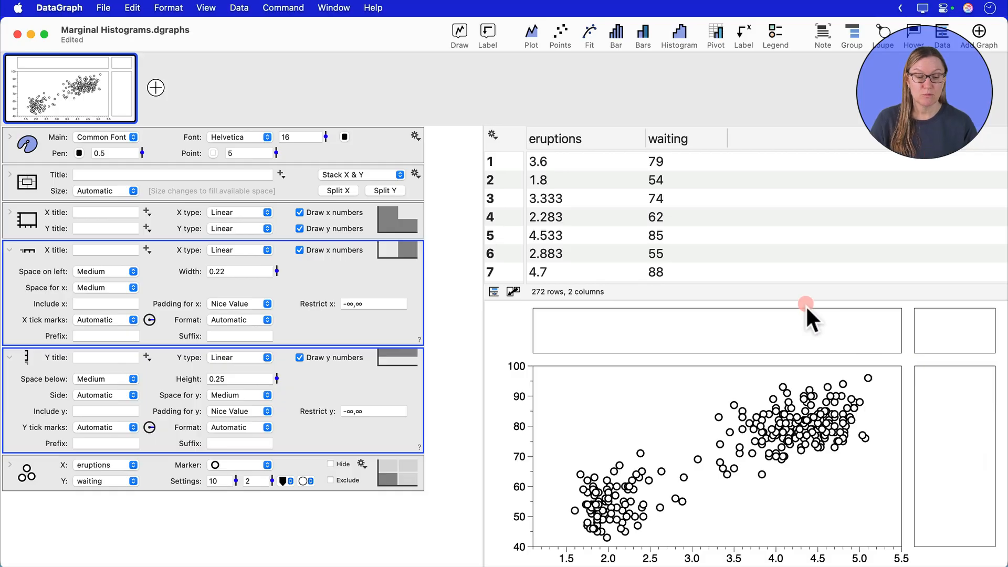
- Remove the gaps between the panels by setting the added X axis's space on left and added Y axis's space below to None
{"action": "left_click_drag", "start_coordinate": [799, 300], "coordinate": [781, 213]}
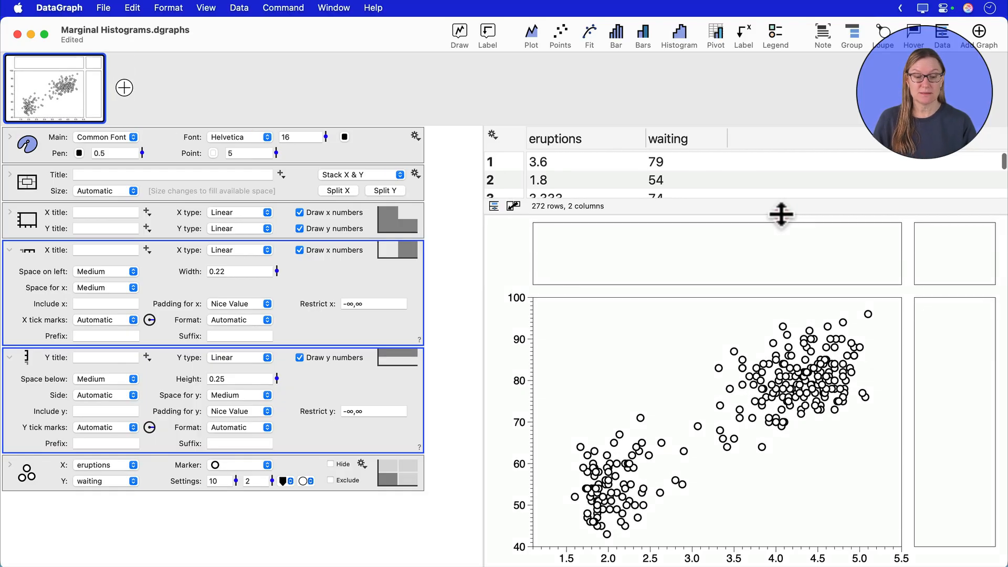
{"action": "left_click", "coordinate": [90, 272]}
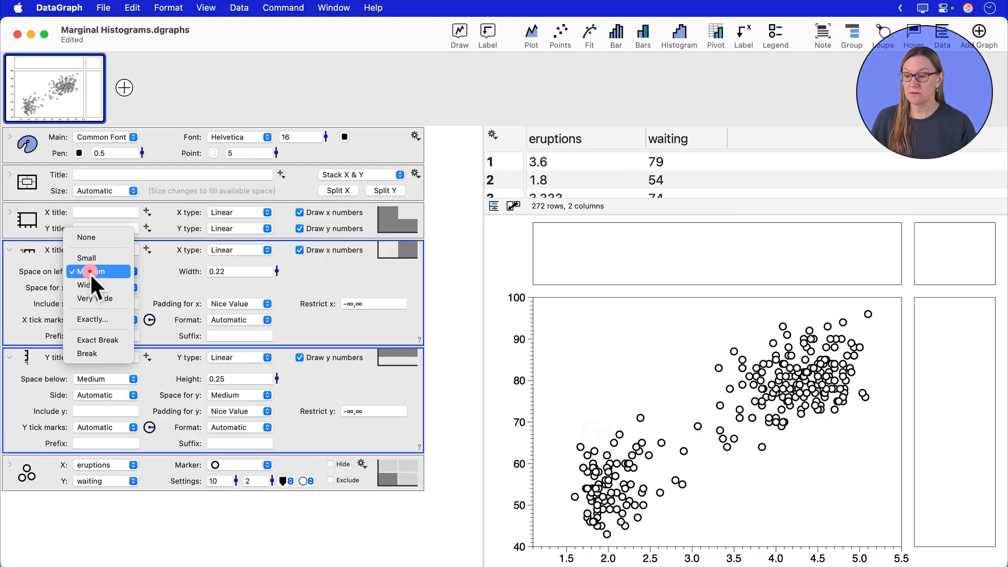
{"action": "left_click", "coordinate": [91, 239]}
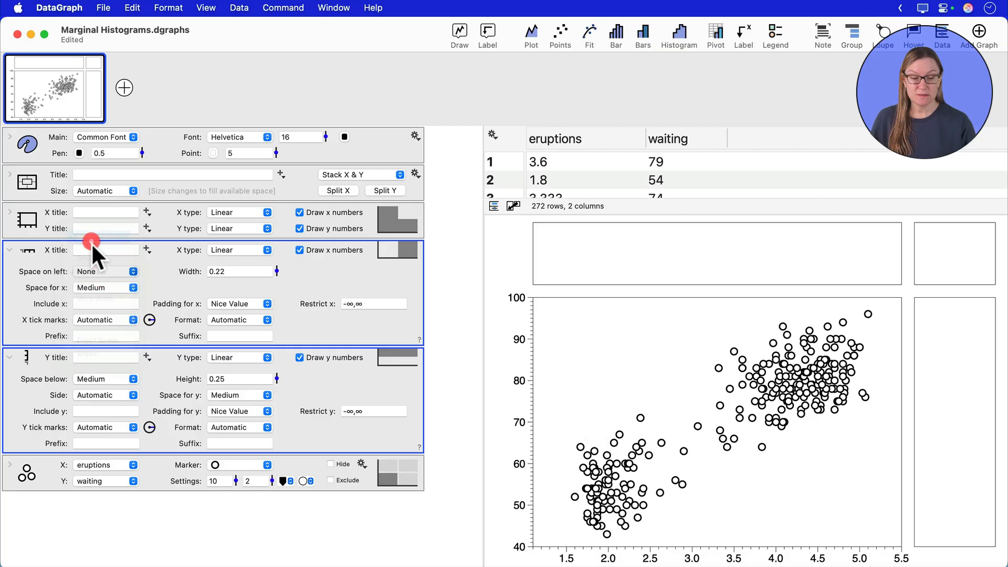
{"action": "left_click", "coordinate": [117, 377]}
{"action": "left_click", "coordinate": [114, 348]}
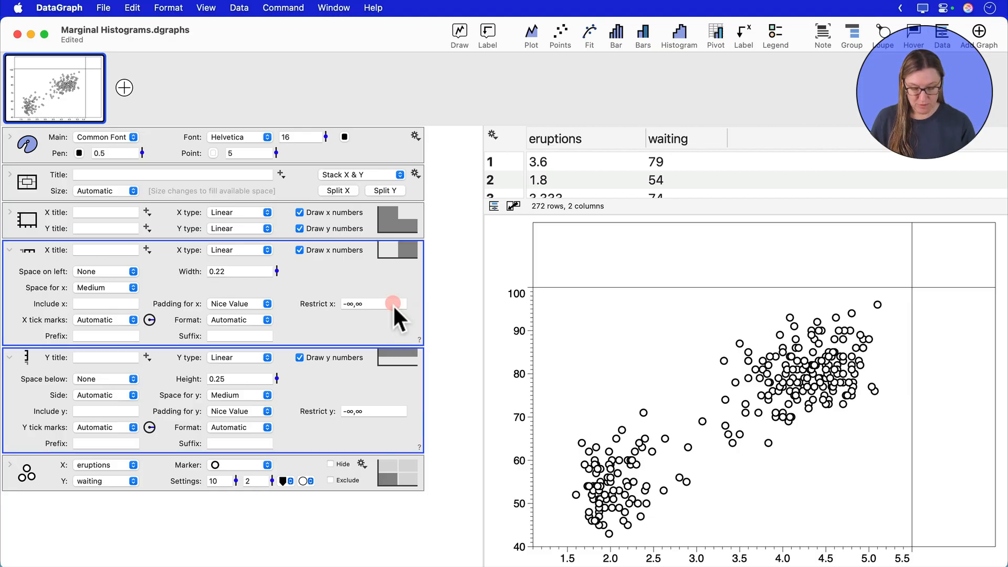
{"action": "key", "text": "Left"}
{"action": "left_click", "coordinate": [402, 384]}
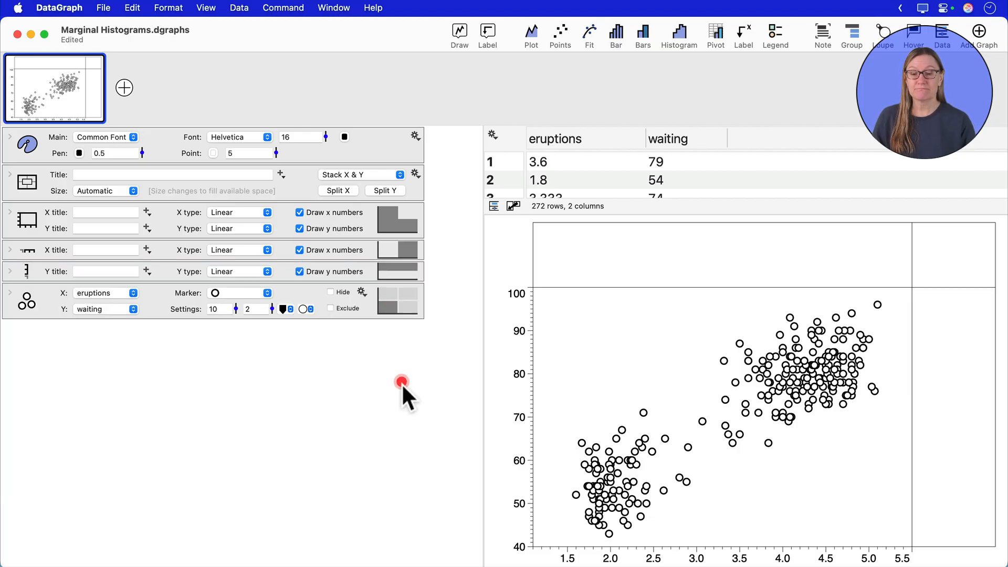
- Add a histogram of eruptions and place it in the graph panel above the scatter plot
{"action": "left_click", "coordinate": [598, 134]}
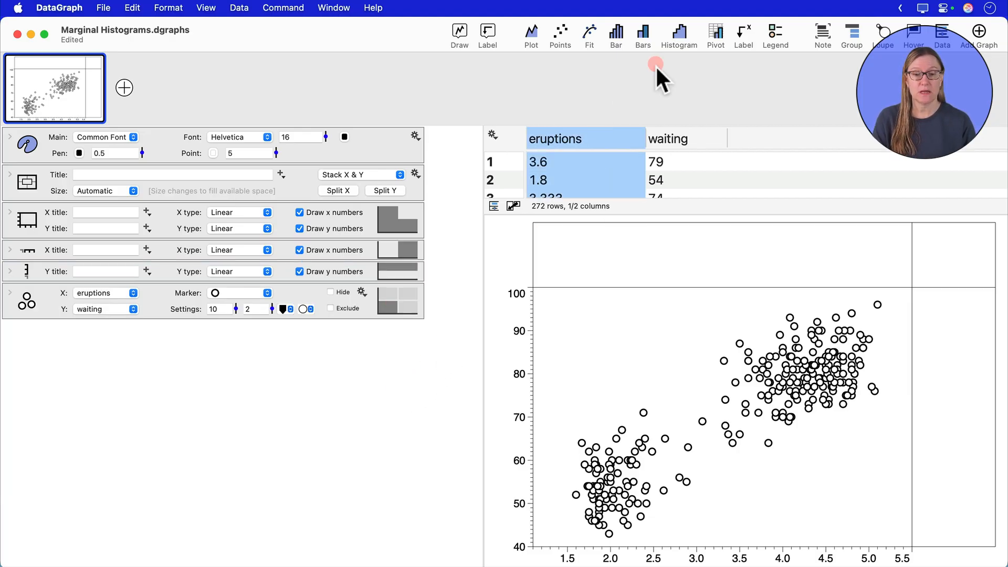
{"action": "left_click", "coordinate": [680, 35]}
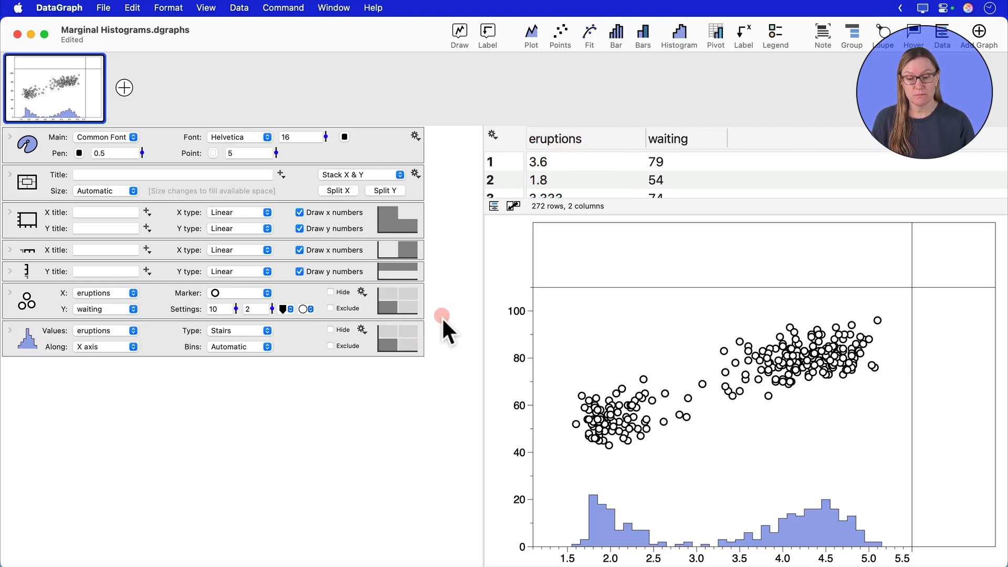
{"action": "left_click", "coordinate": [388, 330]}
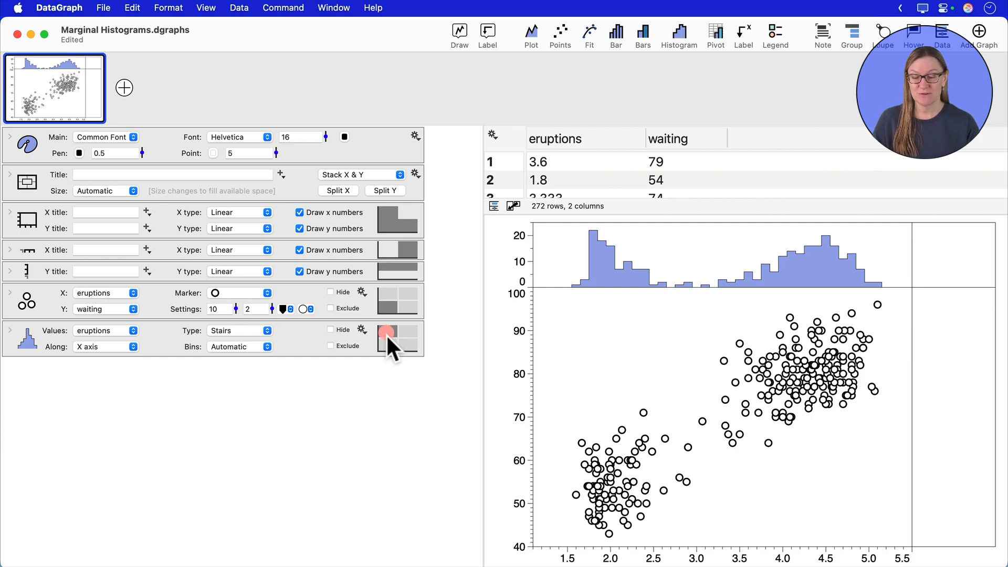
- Add a histogram of waiting along the Y axis and place it in the graph panel beside the scatter plot
{"action": "left_click", "coordinate": [680, 136]}
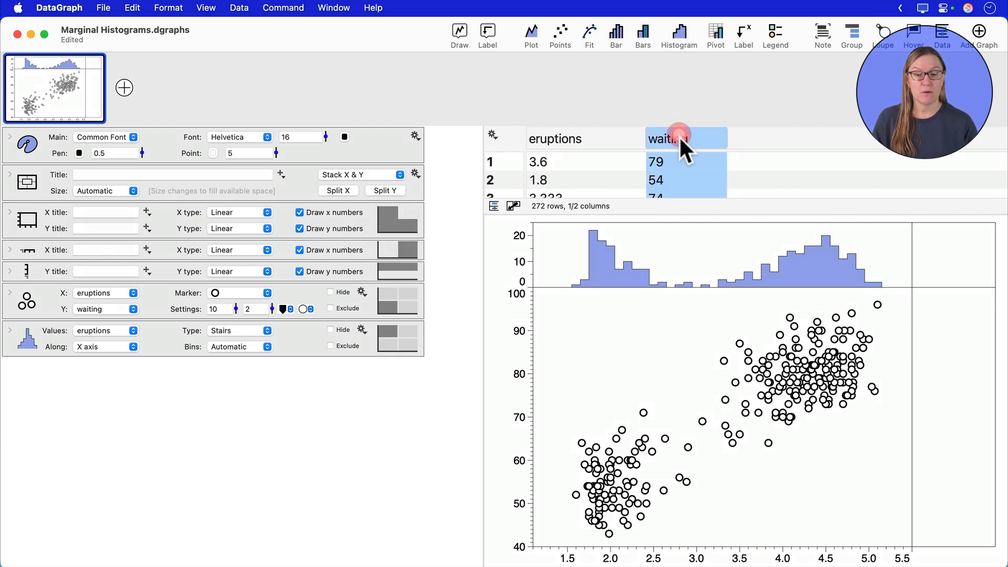
{"action": "left_click", "coordinate": [677, 34]}
{"action": "left_click", "coordinate": [111, 385]}
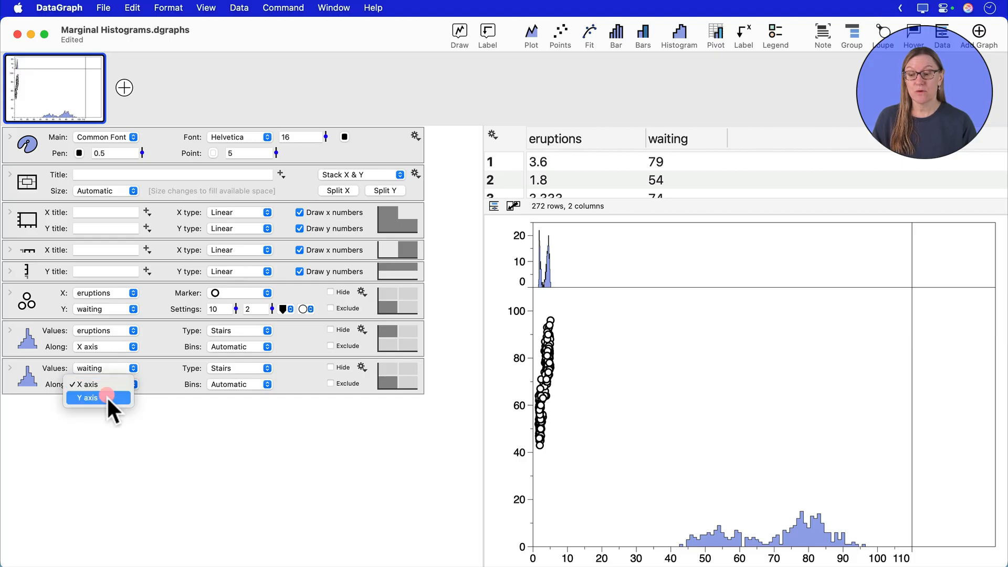
{"action": "left_click", "coordinate": [106, 397]}
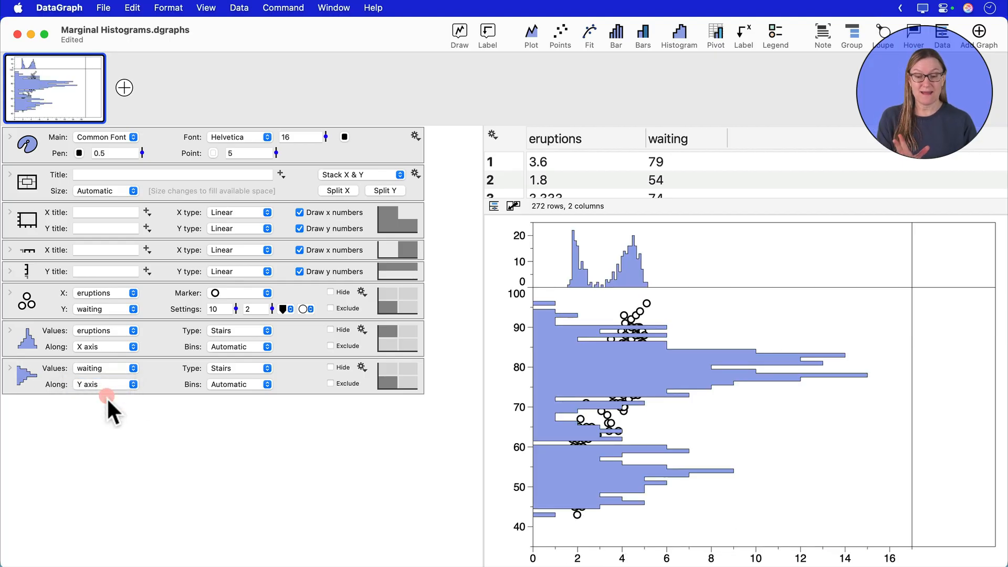
{"action": "left_click", "coordinate": [408, 382]}
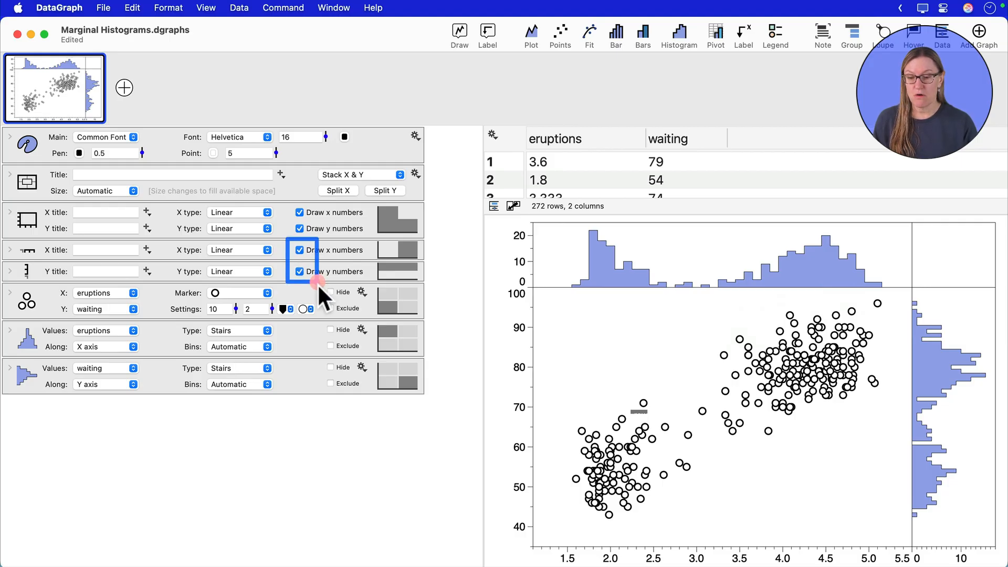
- Hide the numbers on the added X and Y axes and set the graph's box style to Only Axis
{"action": "left_click", "coordinate": [300, 250]}
{"action": "left_click", "coordinate": [301, 272]}
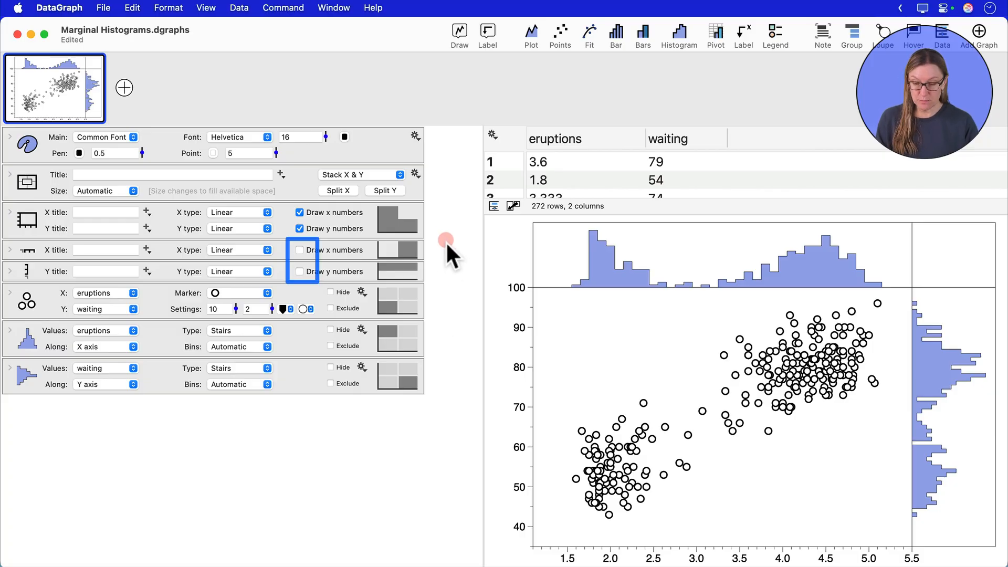
{"action": "right_click", "coordinate": [621, 350]}
{"action": "mouse_move", "coordinate": [658, 391]}
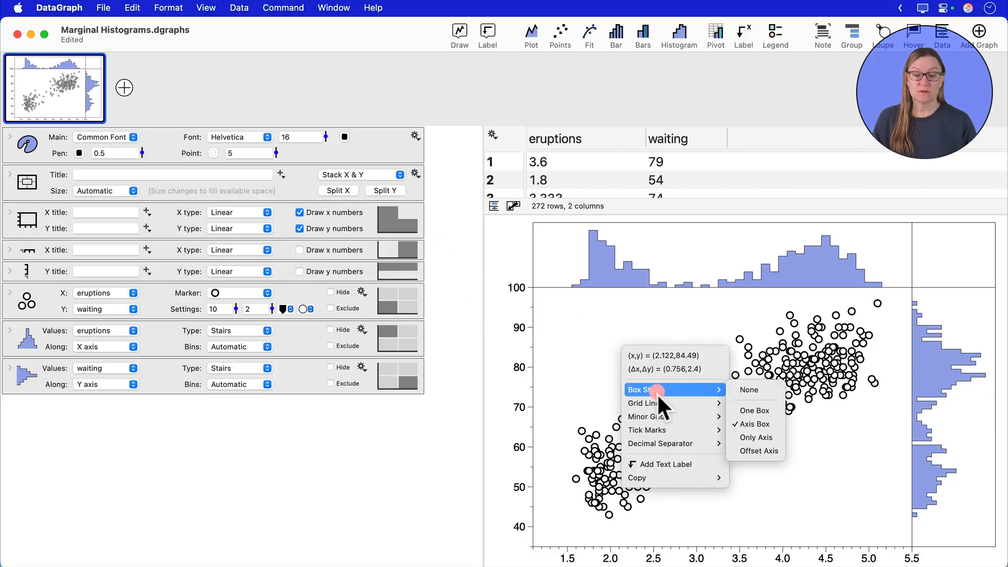
{"action": "left_click", "coordinate": [753, 439]}
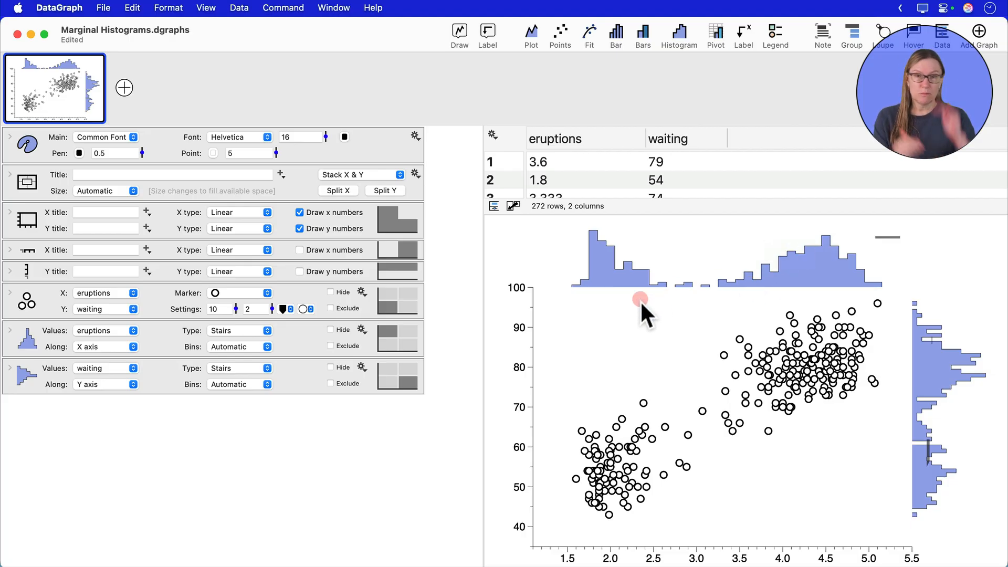
- Change both the eruptions and waiting histograms to the Smooth type
{"action": "left_click", "coordinate": [262, 330]}
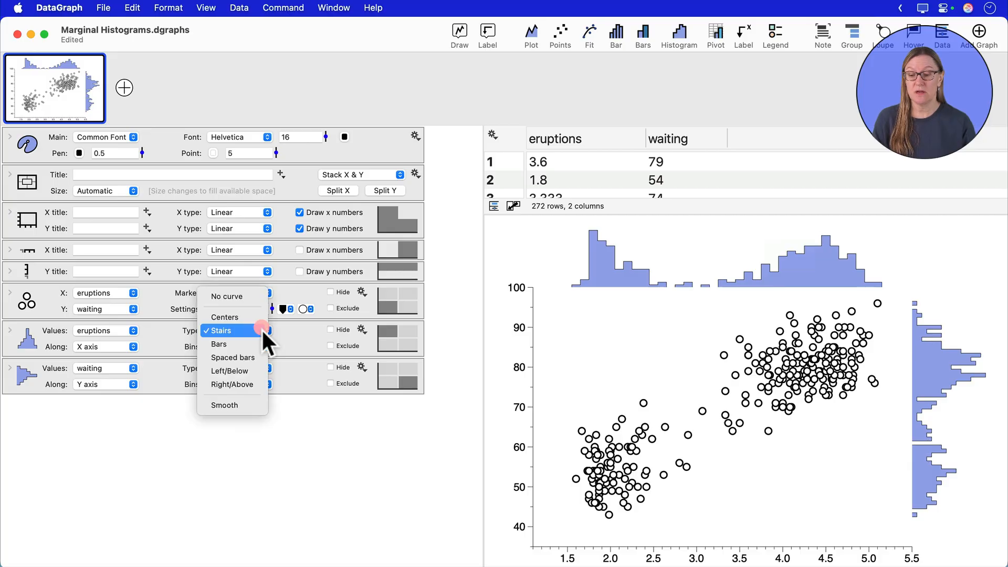
{"action": "left_click", "coordinate": [240, 408]}
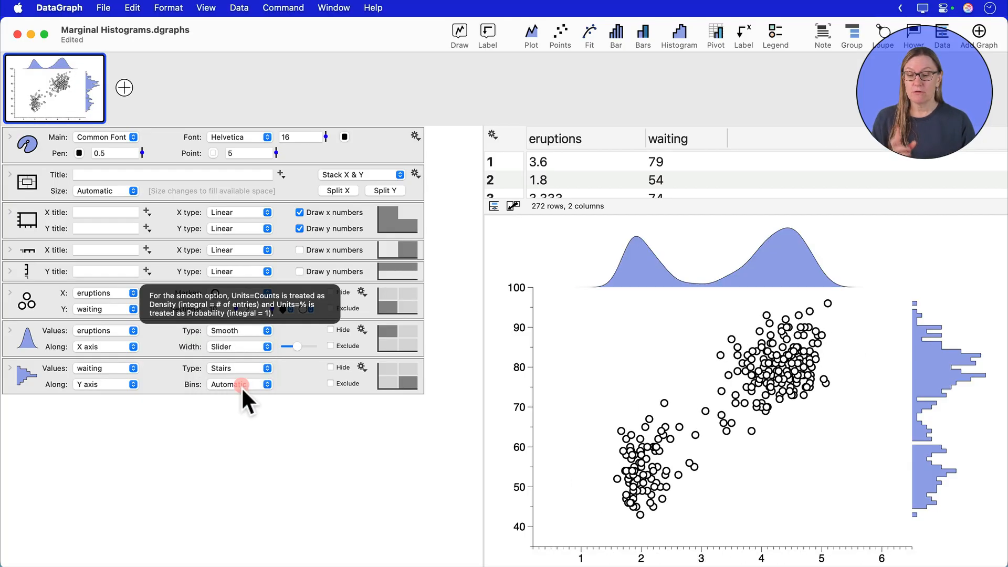
{"action": "left_click", "coordinate": [241, 383]}
{"action": "left_click", "coordinate": [247, 365]}
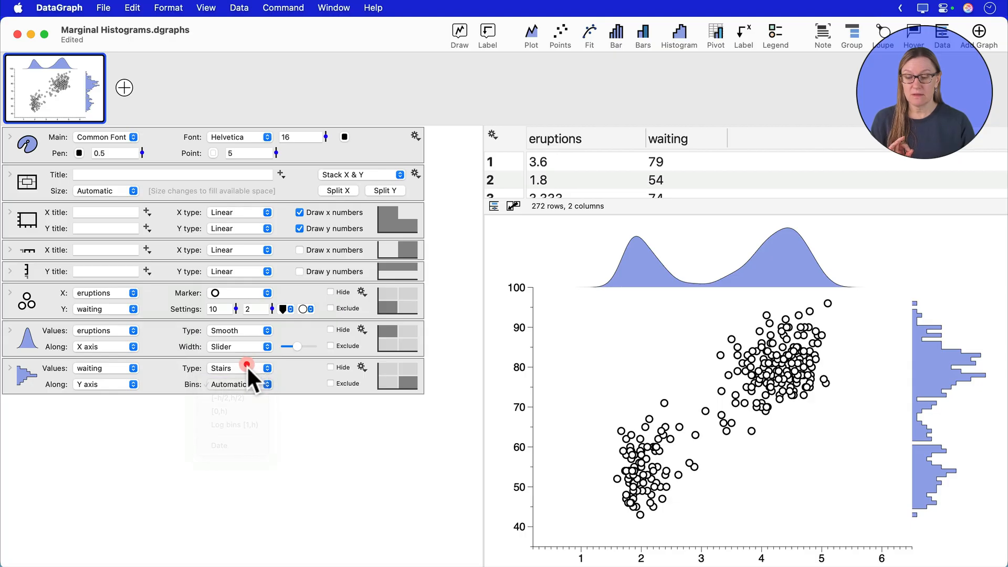
{"action": "left_click", "coordinate": [246, 366]}
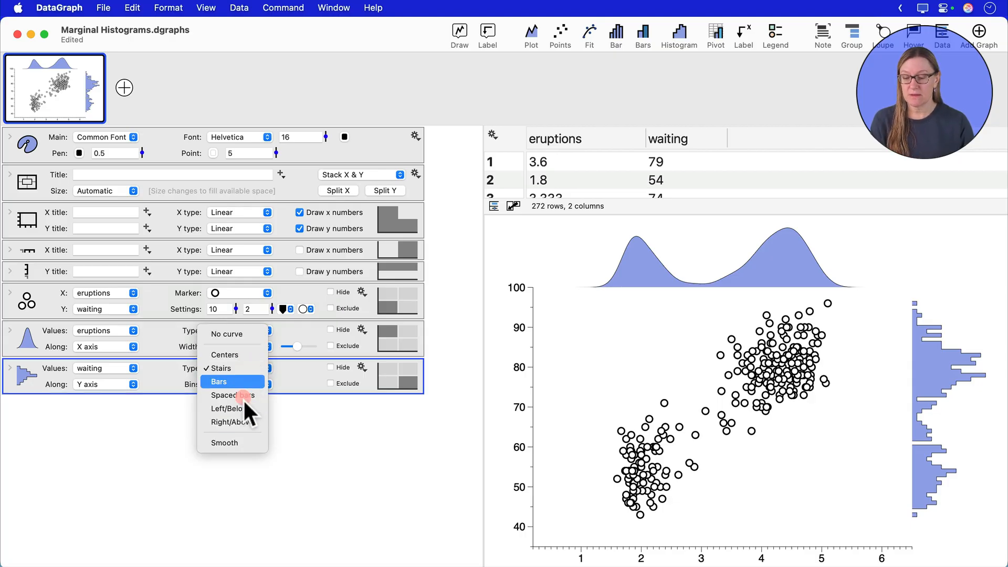
{"action": "left_click", "coordinate": [239, 441]}
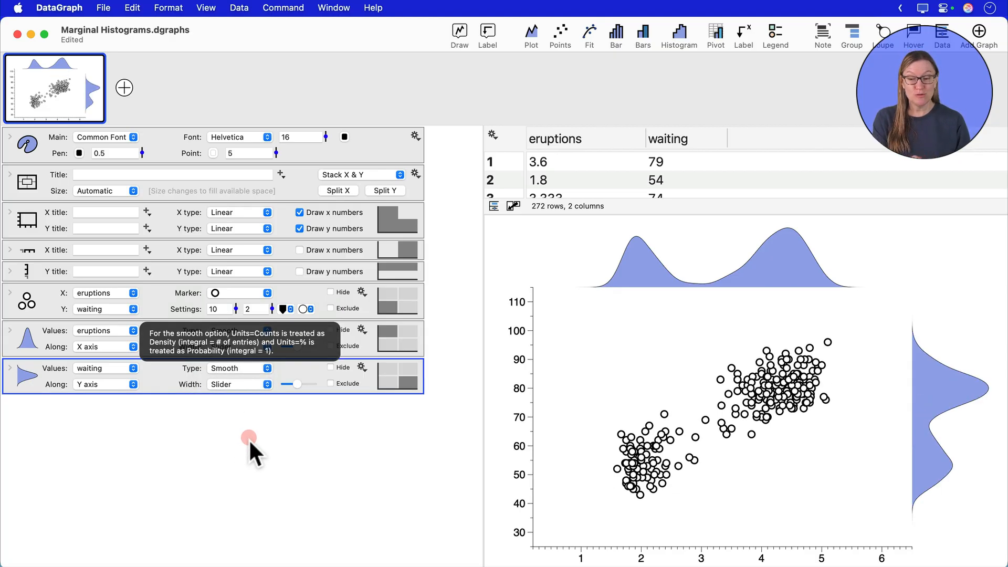
{"action": "left_click", "coordinate": [455, 420]}
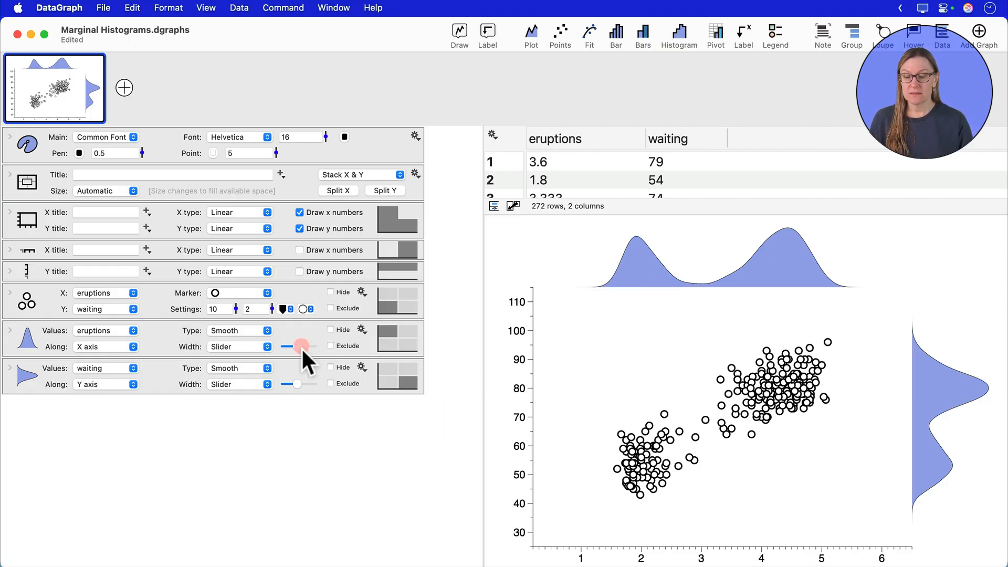
- Slightly reduce the smoothing width of both the eruptions and waiting histograms so the curves show more detail
{"action": "left_click_drag", "start_coordinate": [296, 344], "coordinate": [293, 344]}
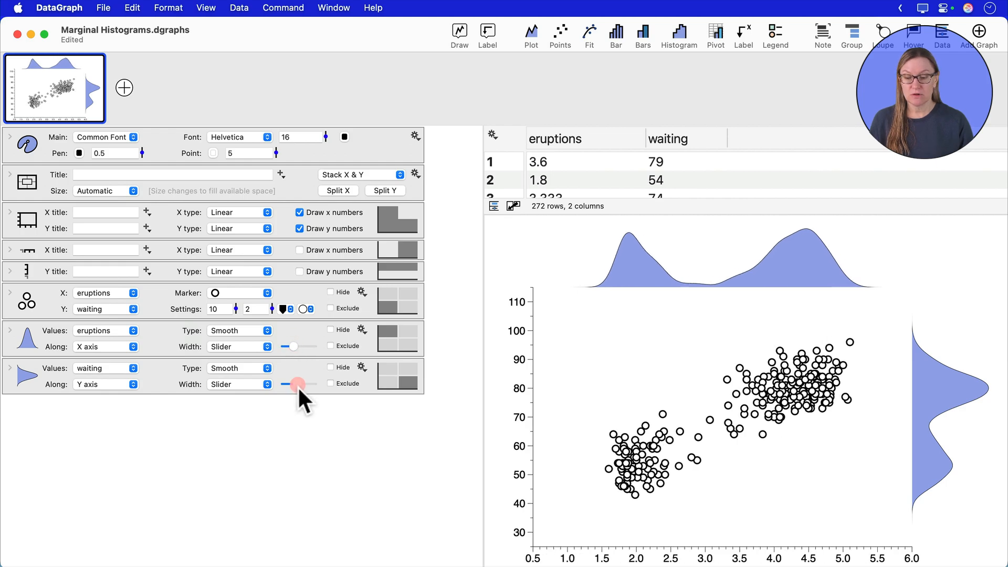
{"action": "left_click_drag", "start_coordinate": [298, 384], "coordinate": [293, 384]}
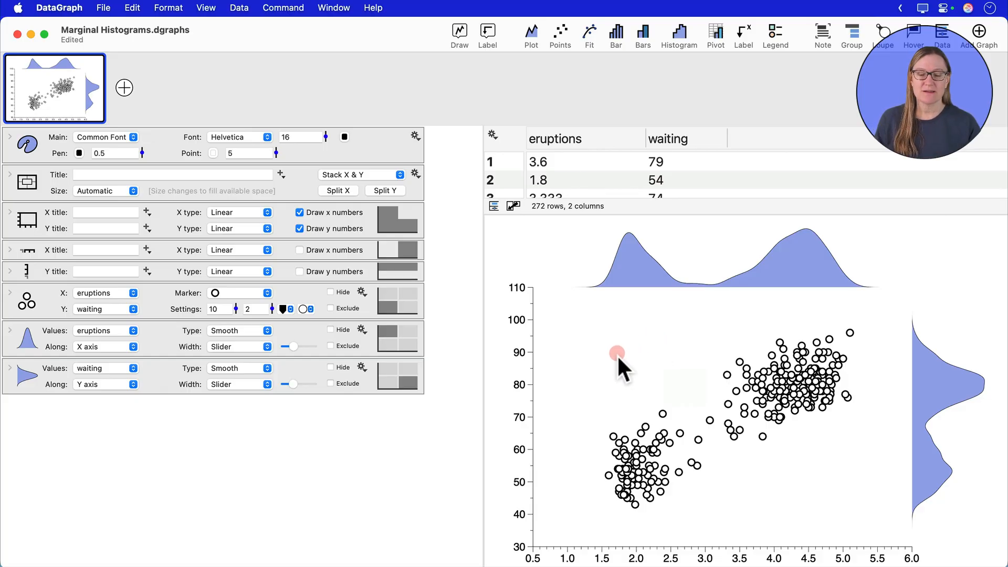
- Crop the scatter plot's X axis to about 1.25 to 5.4 and its Y axis to about 39 to 101
{"action": "left_click_drag", "start_coordinate": [586, 397], "coordinate": [872, 404]}
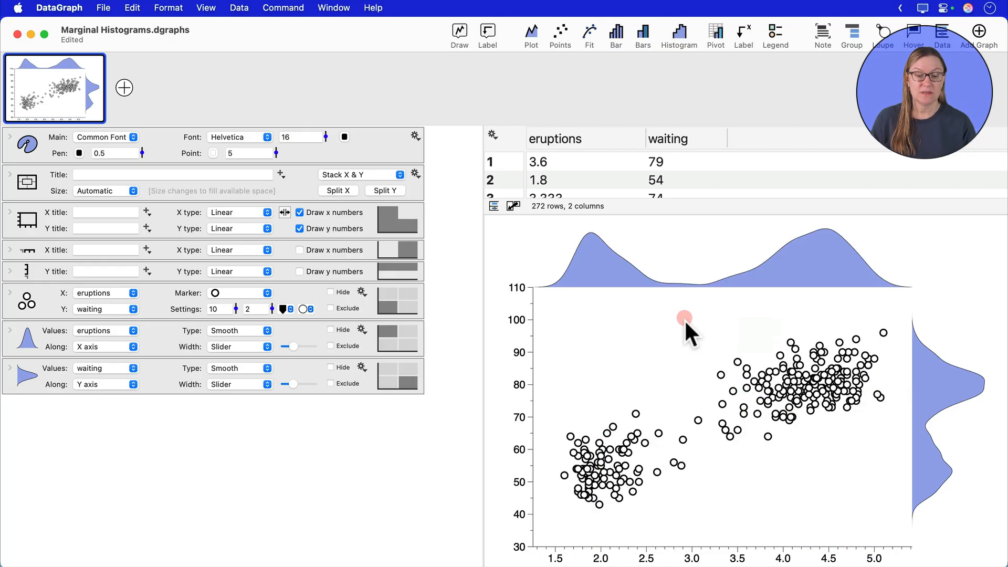
{"action": "left_click_drag", "start_coordinate": [684, 315], "coordinate": [685, 518]}
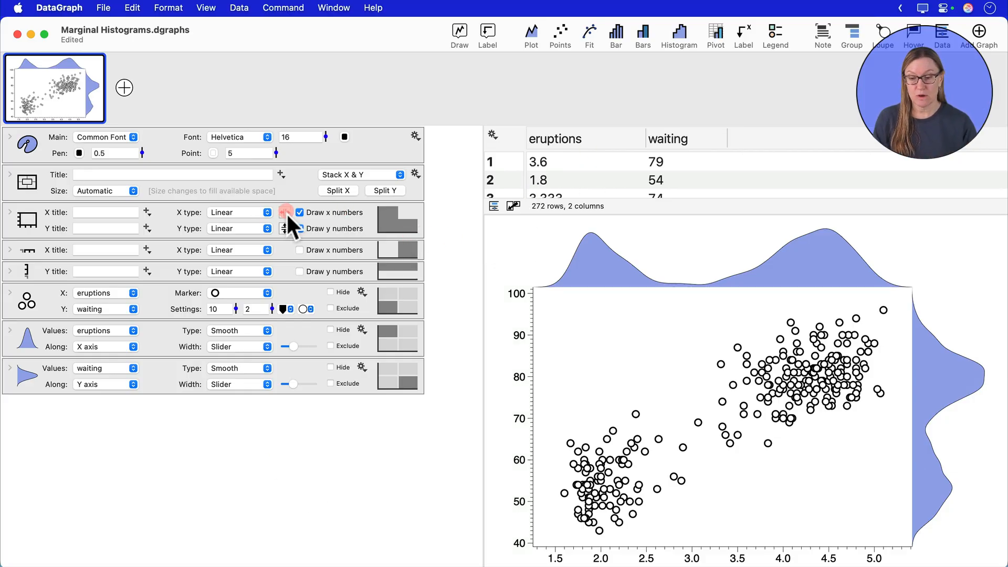
- Reset the scatter plot's Y axis crop to the automatic range and crop it again to about 39 to 101
{"action": "left_click_drag", "start_coordinate": [284, 174], "coordinate": [284, 201]}
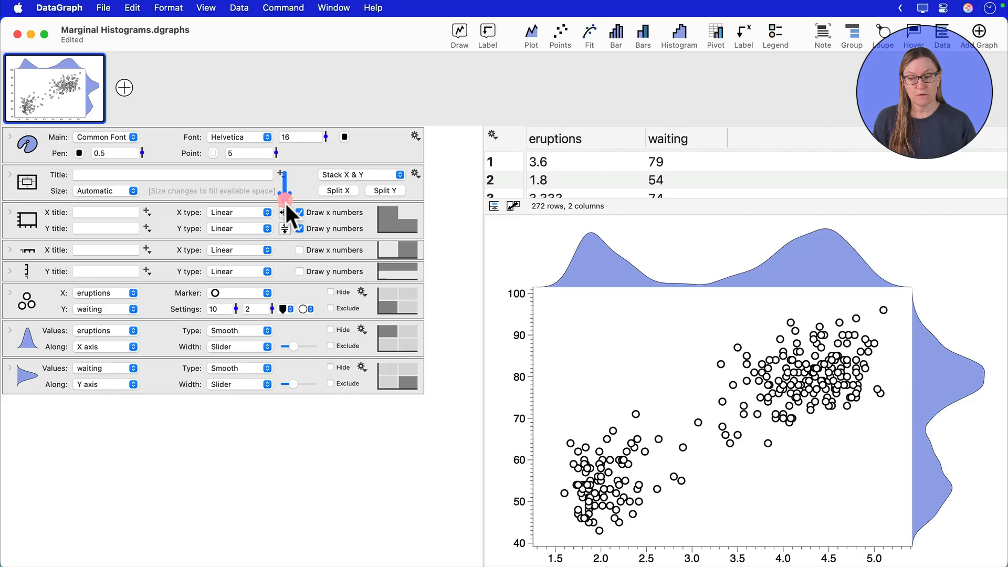
{"action": "mouse_move", "coordinate": [523, 393]}
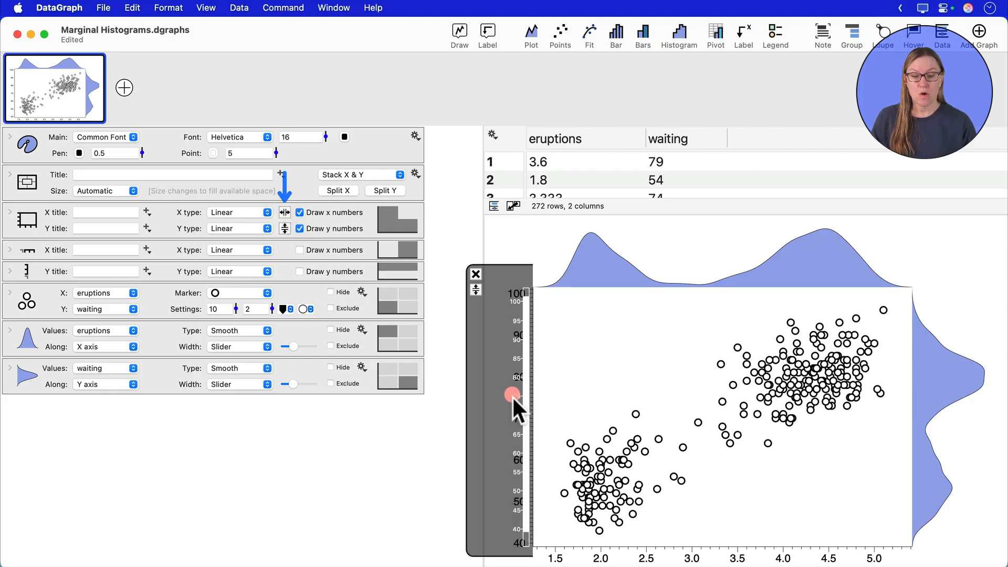
{"action": "left_click", "coordinate": [476, 289]}
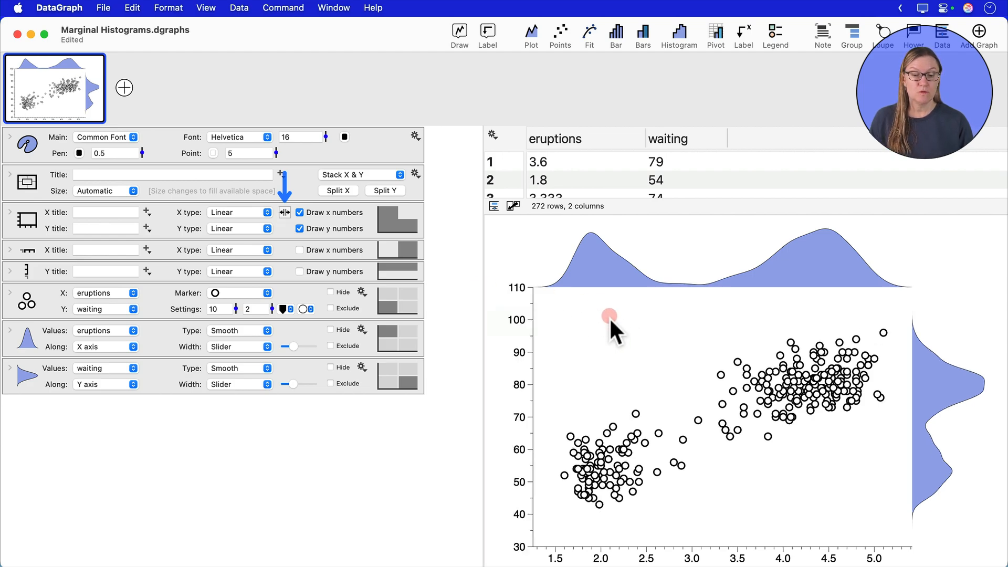
{"action": "left_click_drag", "start_coordinate": [609, 318], "coordinate": [612, 519]}
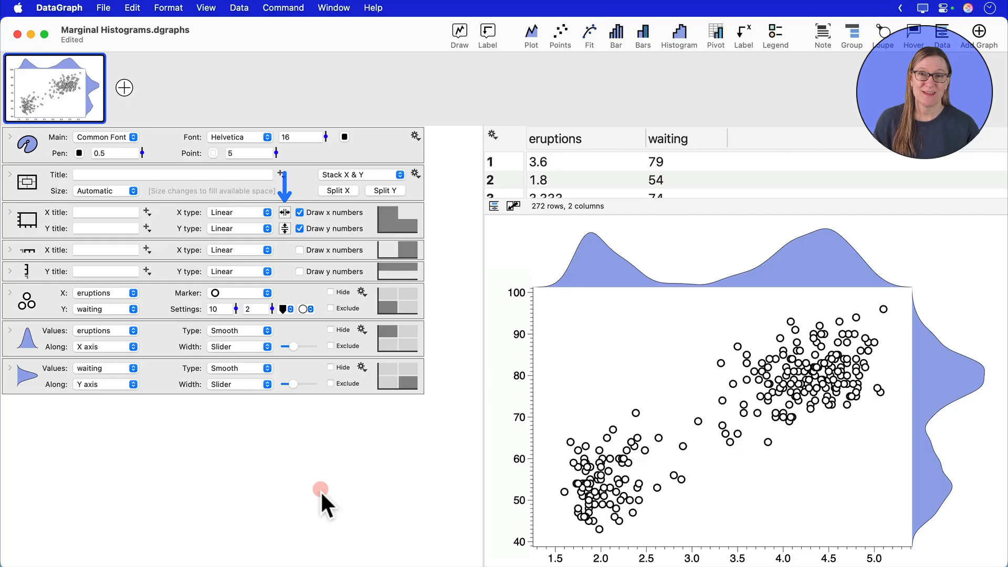